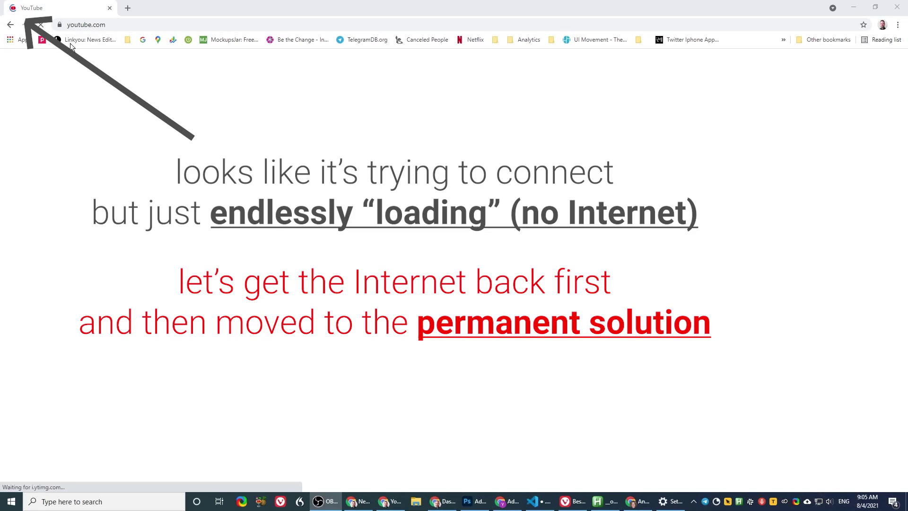
# - Reload the stalled YouTube page, then diagnose the Ethernet adapter; the DNS server isn't responding
pyautogui.click(42, 25)
pyautogui.click(42, 26)
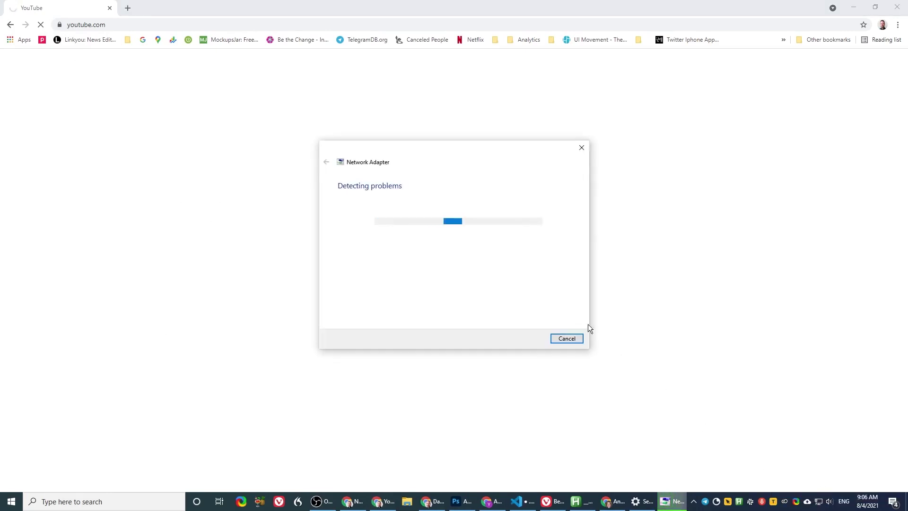
pyautogui.click(525, 338)
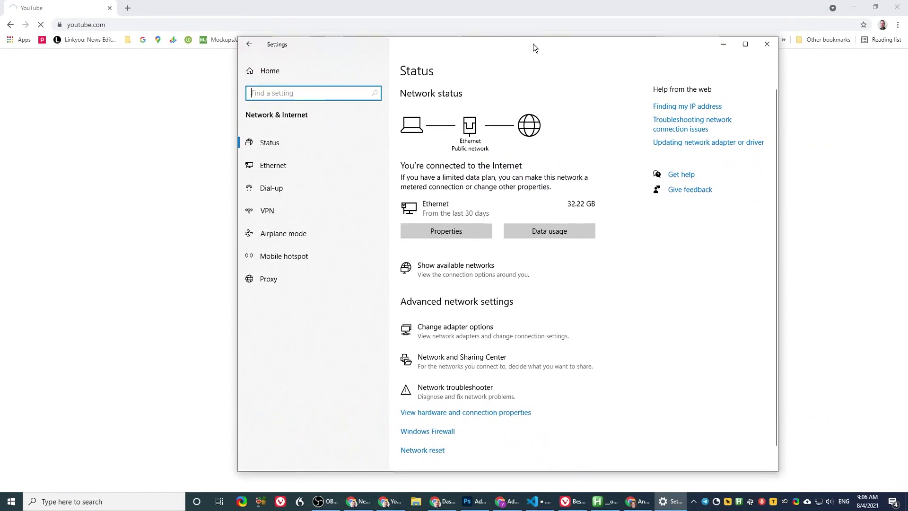
# - Go to Network Connections, close Settings, and disable then re-enable the Ethernet adapter
pyautogui.click(465, 334)
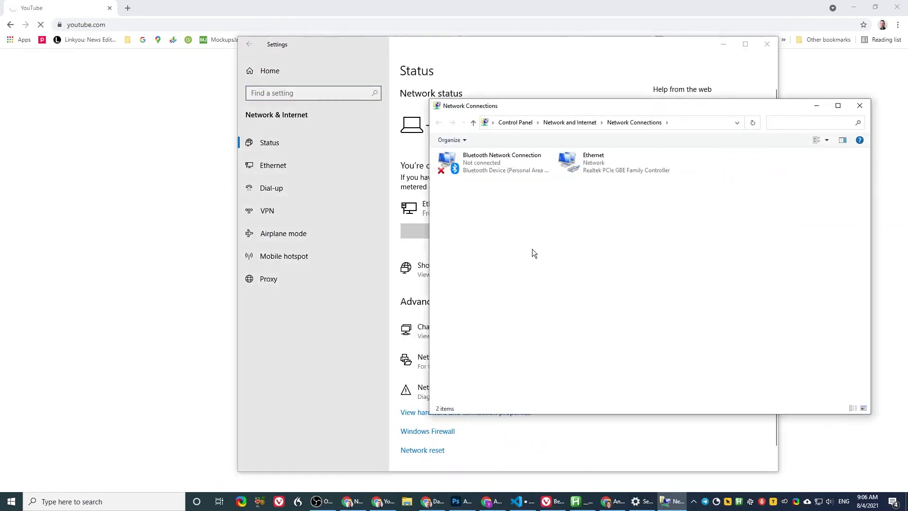
pyautogui.click(748, 71)
pyautogui.click(767, 44)
pyautogui.click(604, 163)
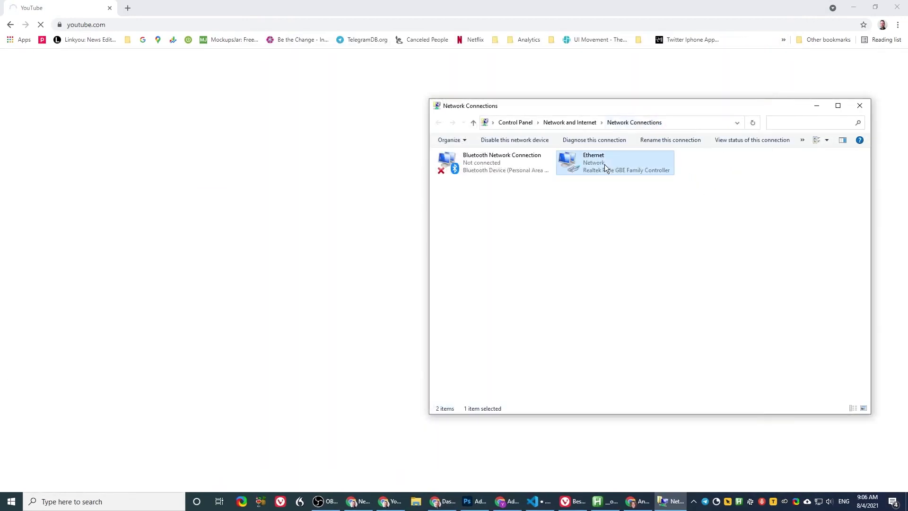
pyautogui.rightClick(586, 161)
pyautogui.click(557, 169)
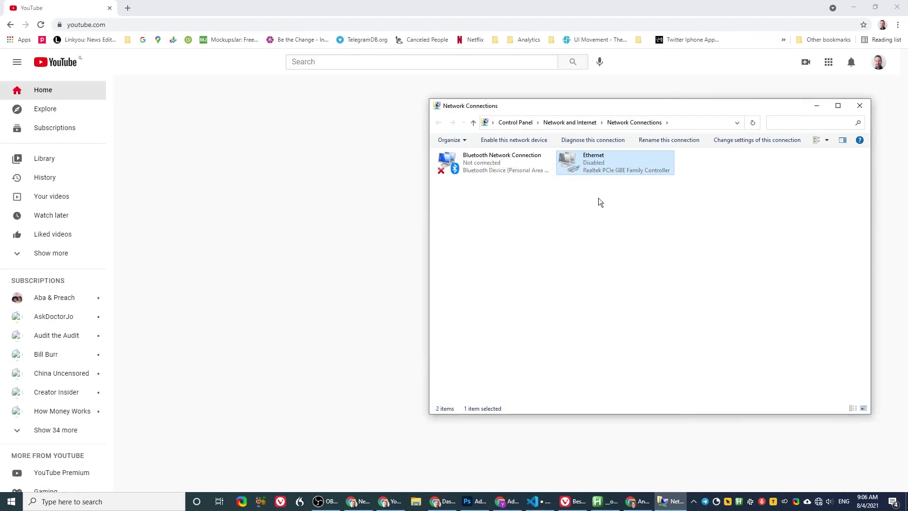
pyautogui.rightClick(589, 160)
pyautogui.click(569, 166)
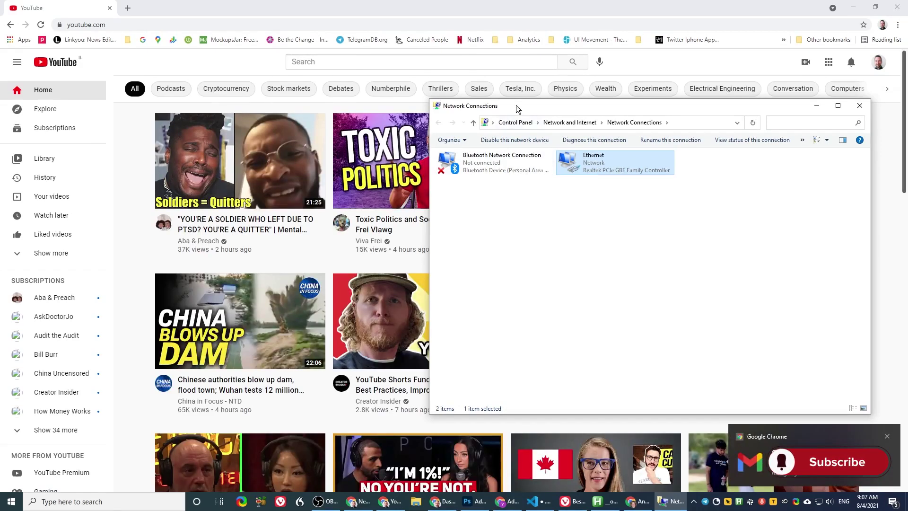
pyautogui.moveTo(518, 106); pyautogui.dragTo(408, 96)
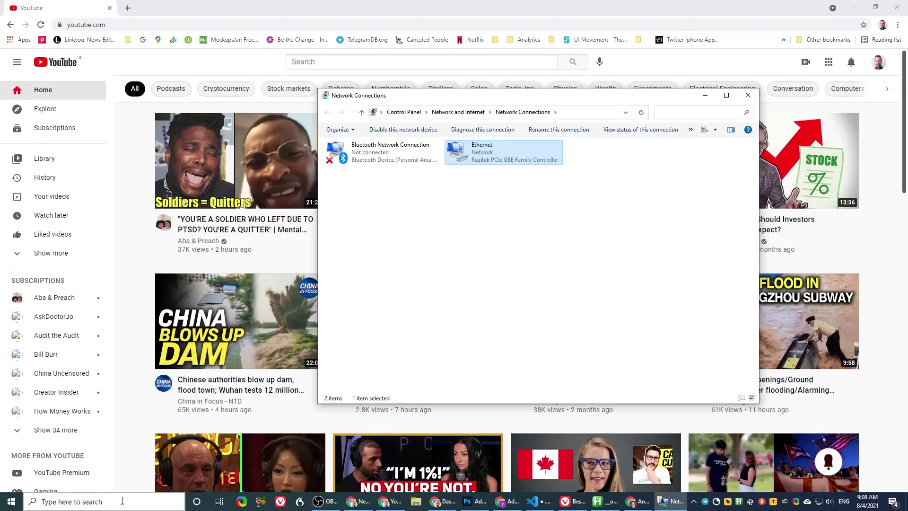
# - Launch System Information by searching 'system' and read the BaseBoard Product, PRIME B365M-K
pyautogui.click(122, 500)
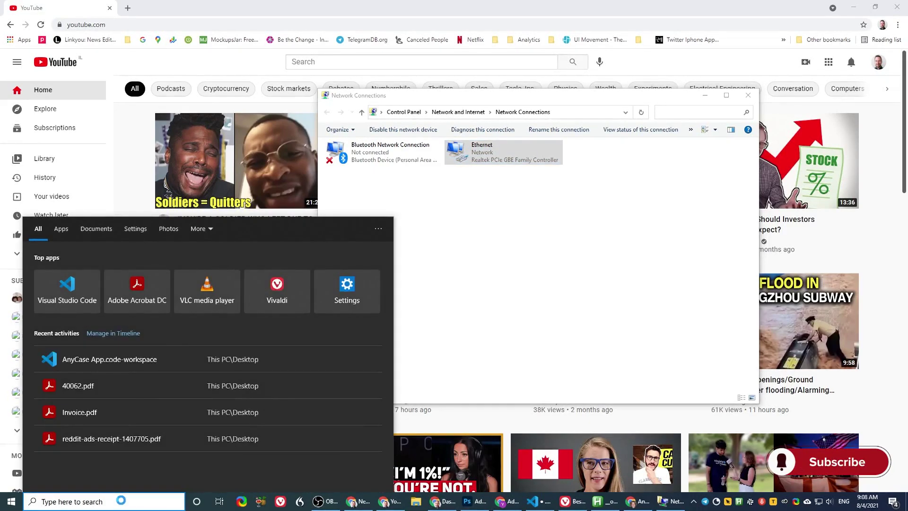
pyautogui.write('system Information')
pyautogui.press('Return')
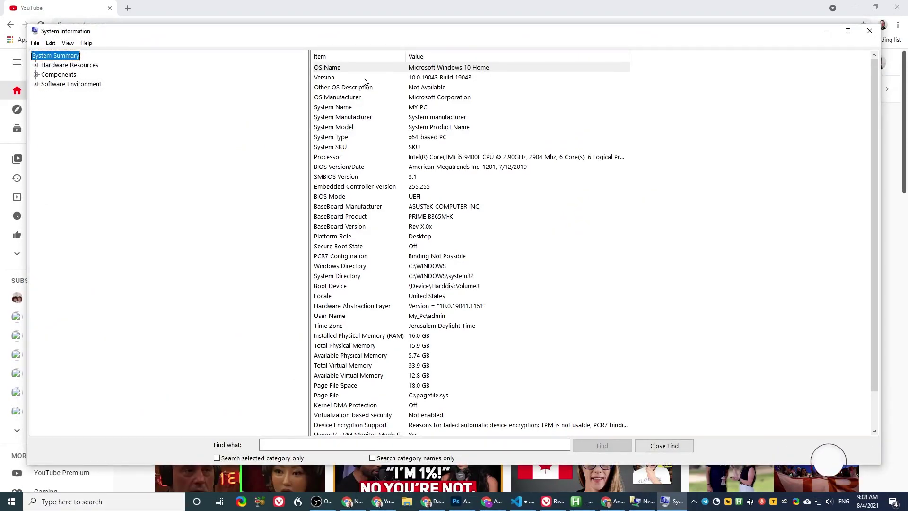
pyautogui.click(430, 217)
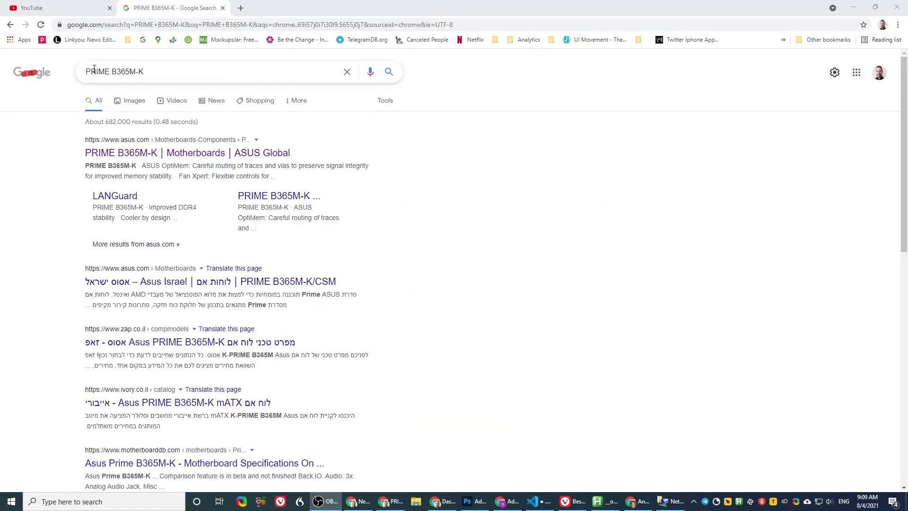
# - Show the ASUS PRIME B365M-K Support > Driver & Utility list filtered to Windows 10 64-bit
pyautogui.click(132, 154)
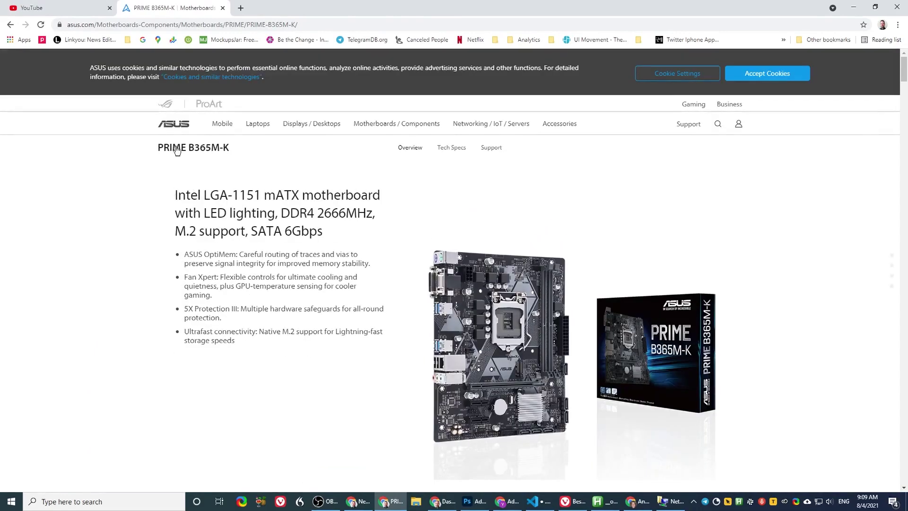
pyautogui.scroll(-5, 255, 201)
pyautogui.scroll(5, 255, 202)
pyautogui.click(483, 150)
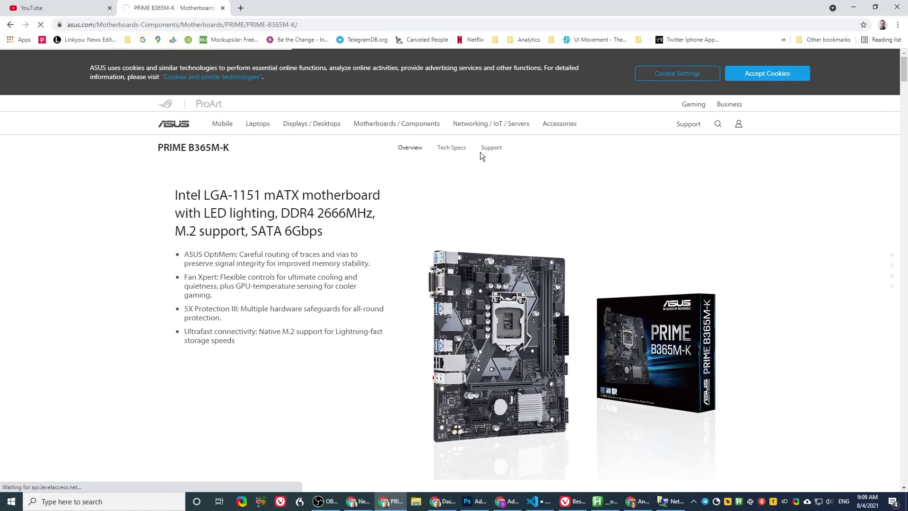
pyautogui.scroll(-3, 364, 210)
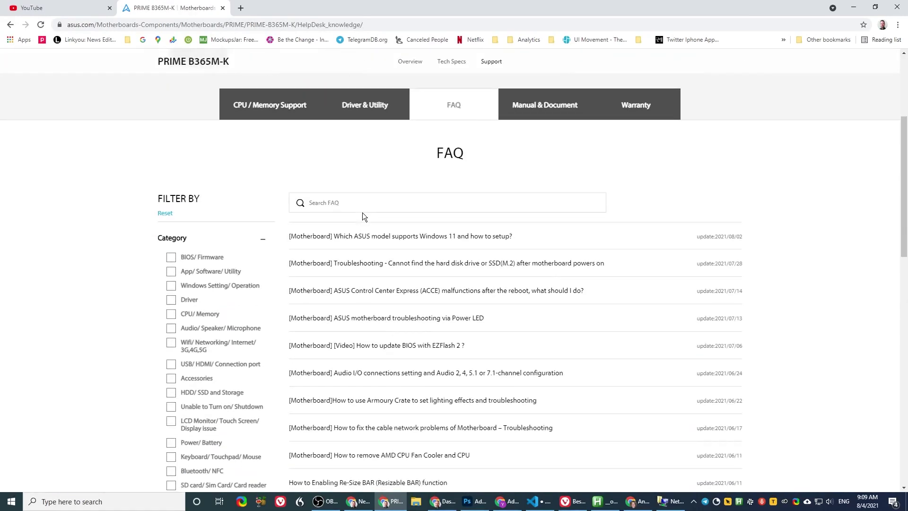
pyautogui.click(365, 111)
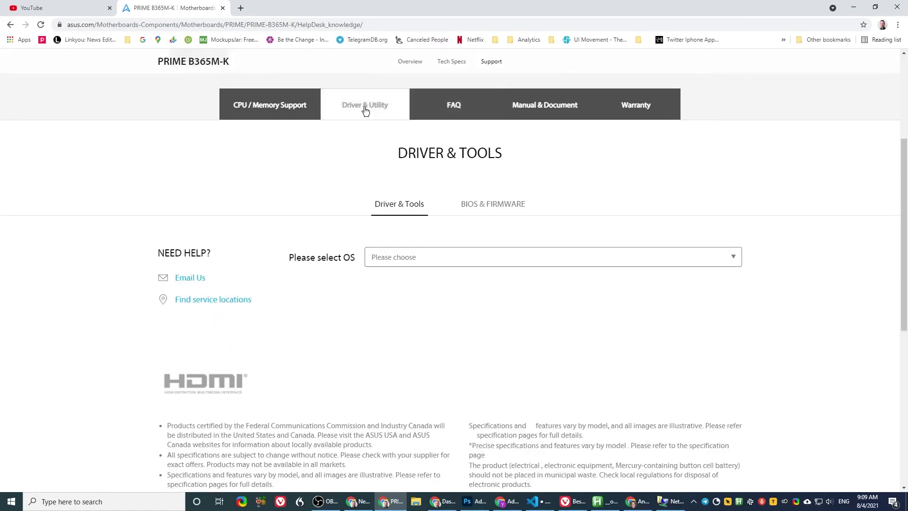
pyautogui.scroll(-3, 388, 114)
pyautogui.click(413, 115)
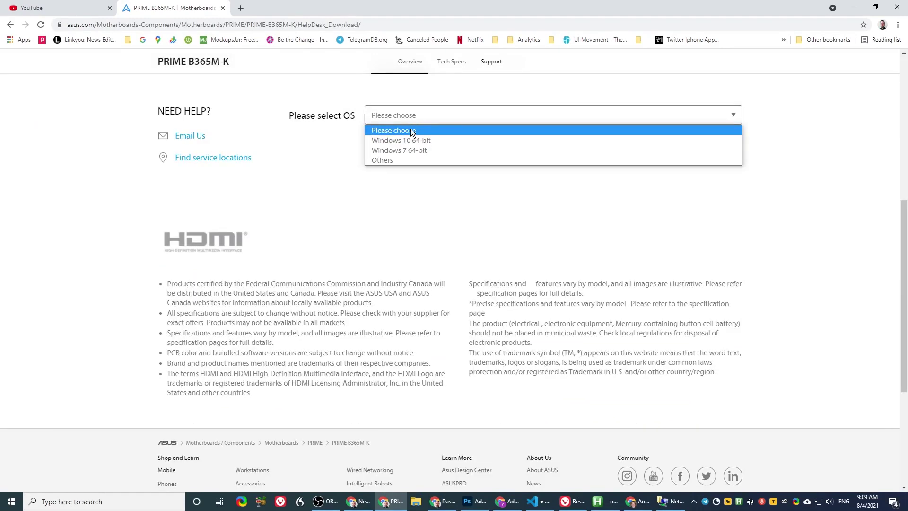
pyautogui.click(411, 140)
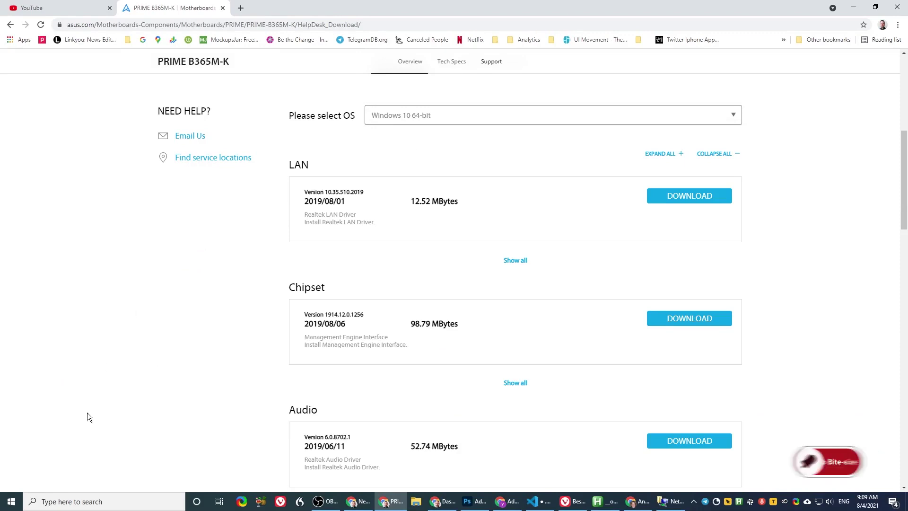
pyautogui.click(75, 500)
pyautogui.write('sys')
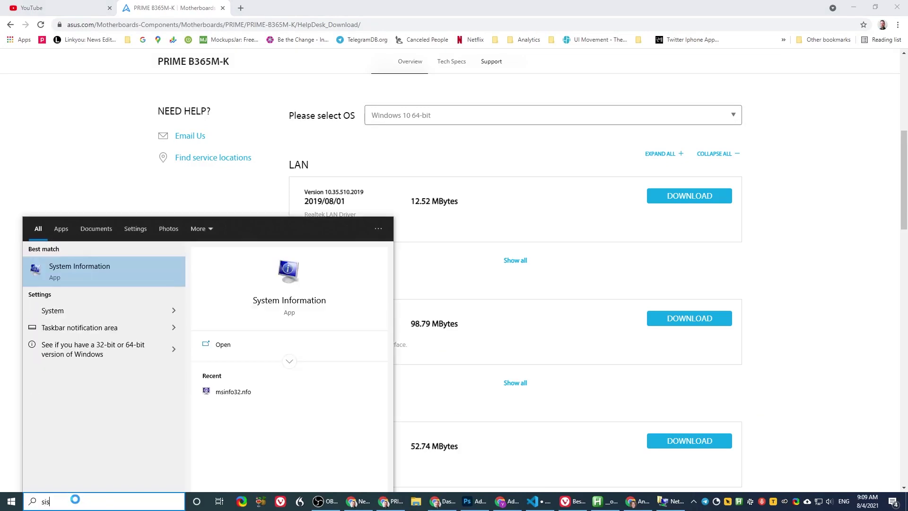
pyautogui.press('Return')
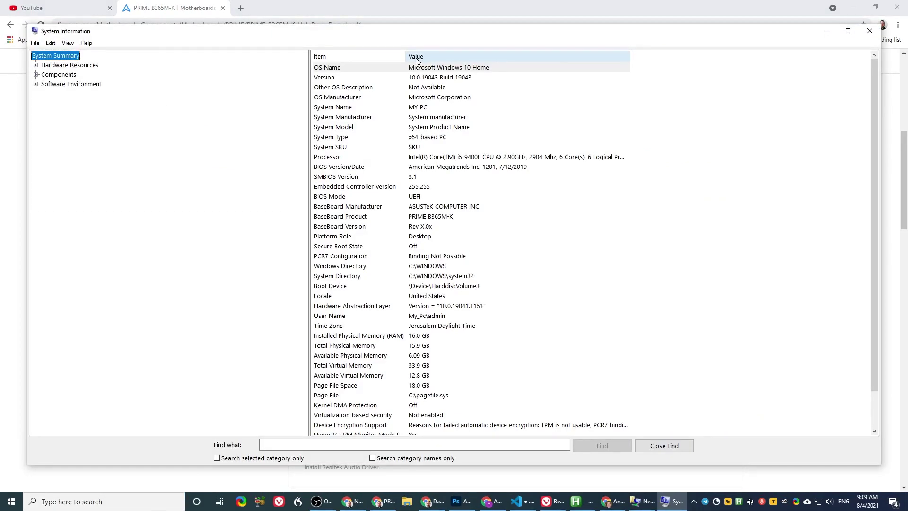
pyautogui.click(428, 137)
pyautogui.moveTo(381, 32); pyautogui.dragTo(328, 103)
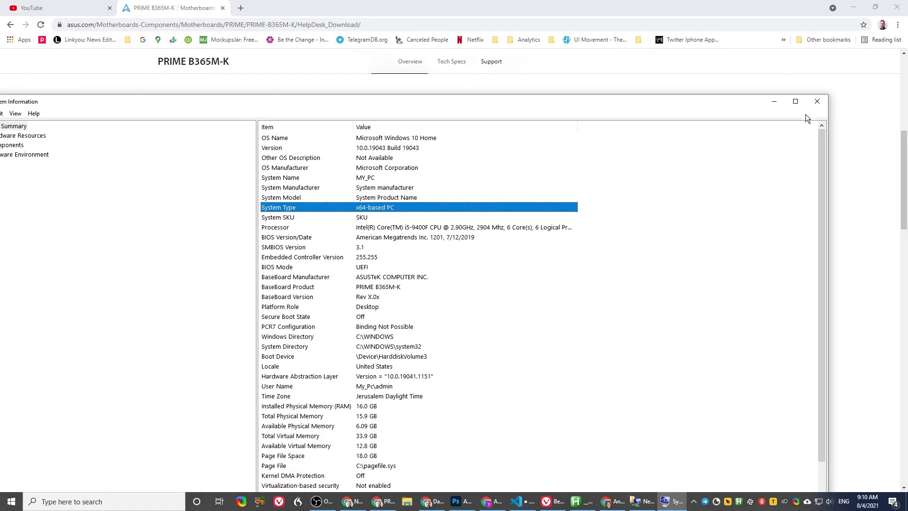
pyautogui.click(814, 105)
# - Keep Windows 10 64-bit selected, highlight the LAN driver heading, and bring up Windows search
pyautogui.click(422, 121)
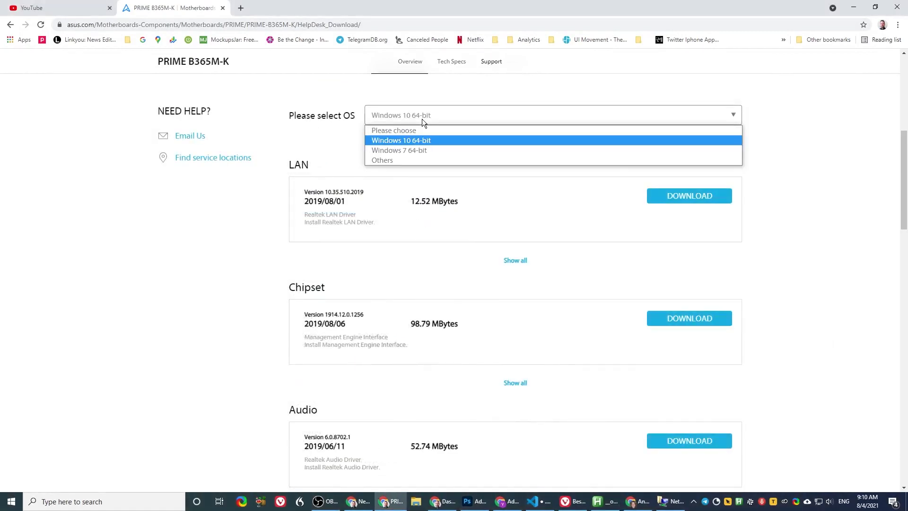
pyautogui.click(423, 120)
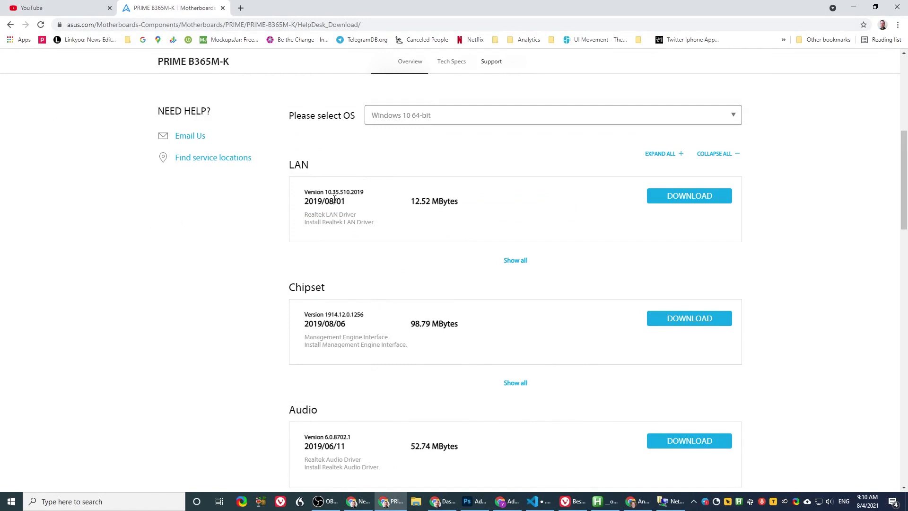
pyautogui.moveTo(288, 166); pyautogui.dragTo(305, 165)
pyautogui.click(77, 503)
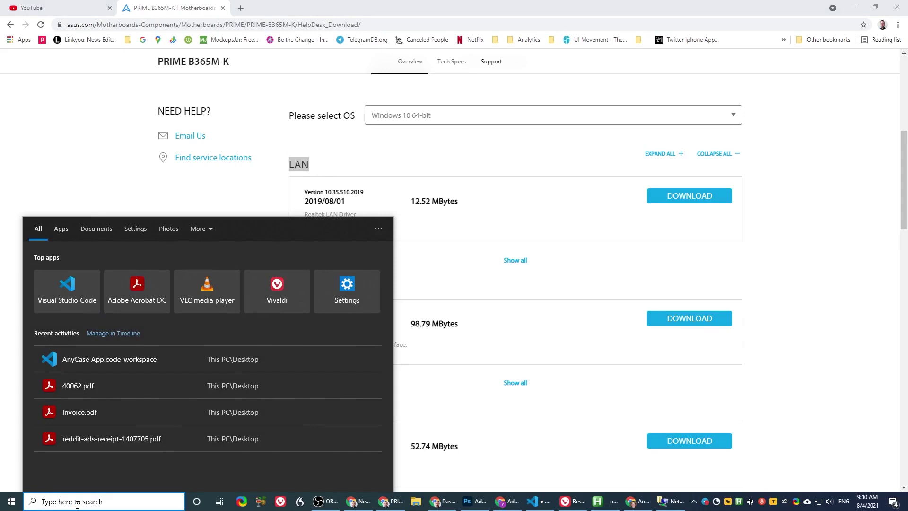
# - Launch Device Manager via 'div' and search automatically for a newer Realtek PCIe GBE driver
pyautogui.write('div')
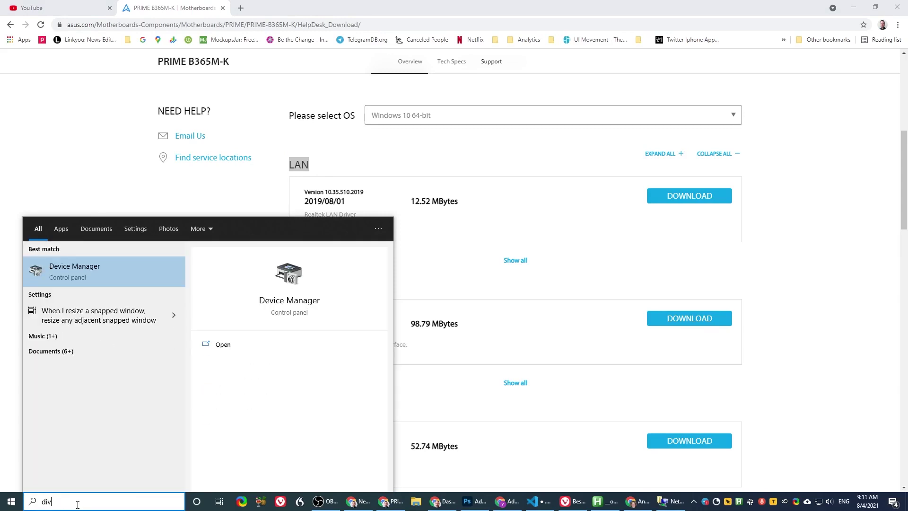
pyautogui.press('Return')
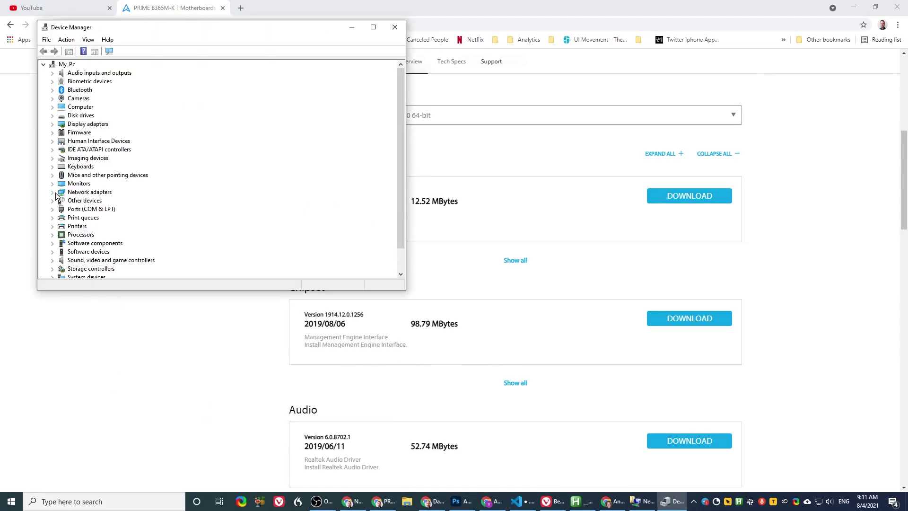
pyautogui.click(55, 193)
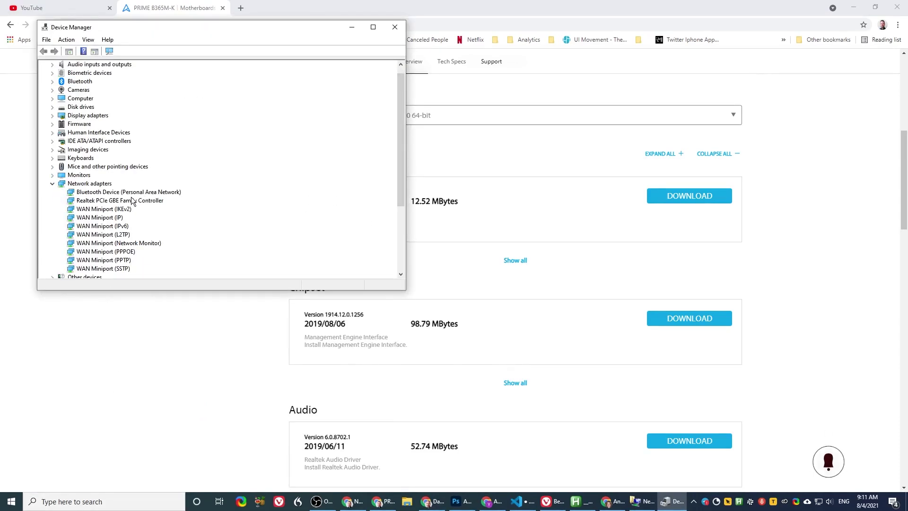
pyautogui.click(101, 204)
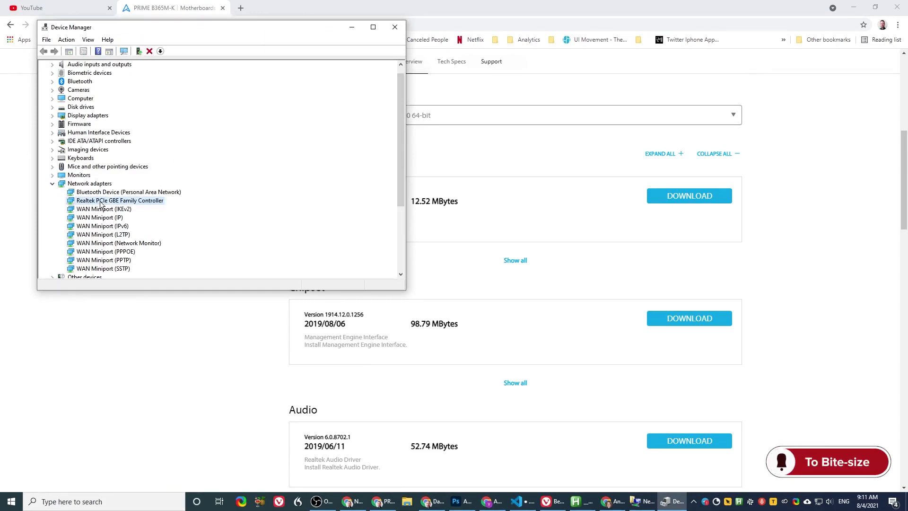
pyautogui.rightClick(122, 201)
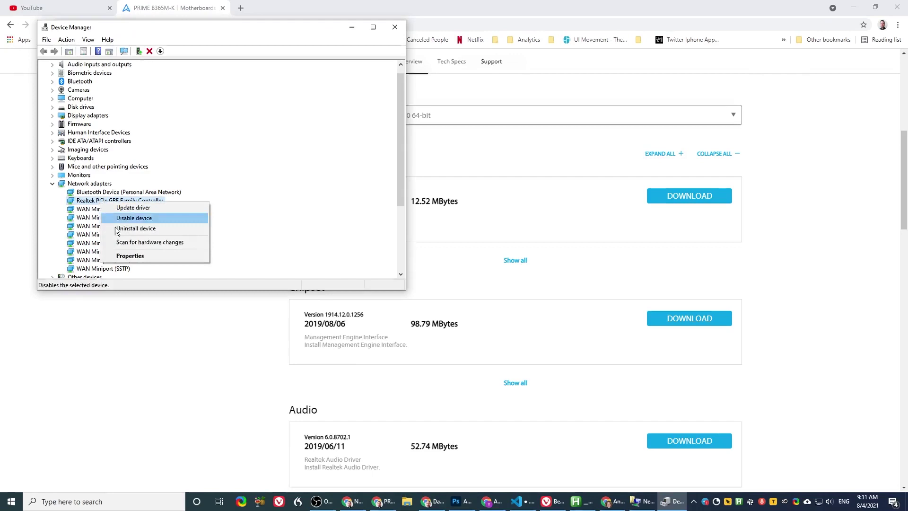
pyautogui.click(160, 208)
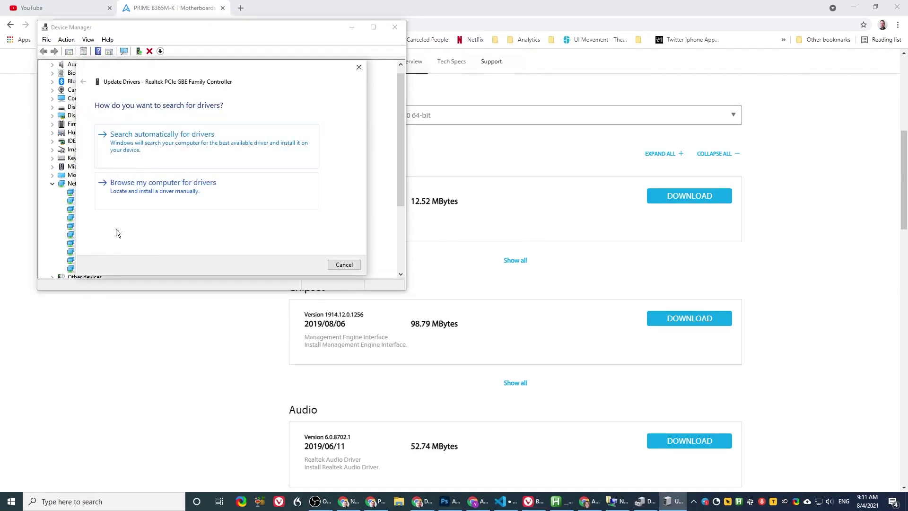
pyautogui.click(148, 142)
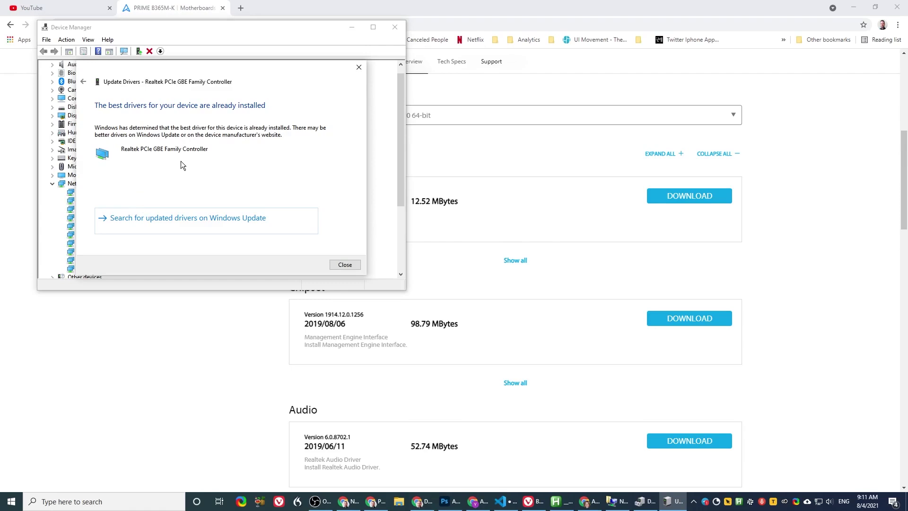
pyautogui.click(345, 264)
# - Read the Realtek adapter's current driver: dated 7/14/2016, version 10.10.714.2016
pyautogui.rightClick(146, 201)
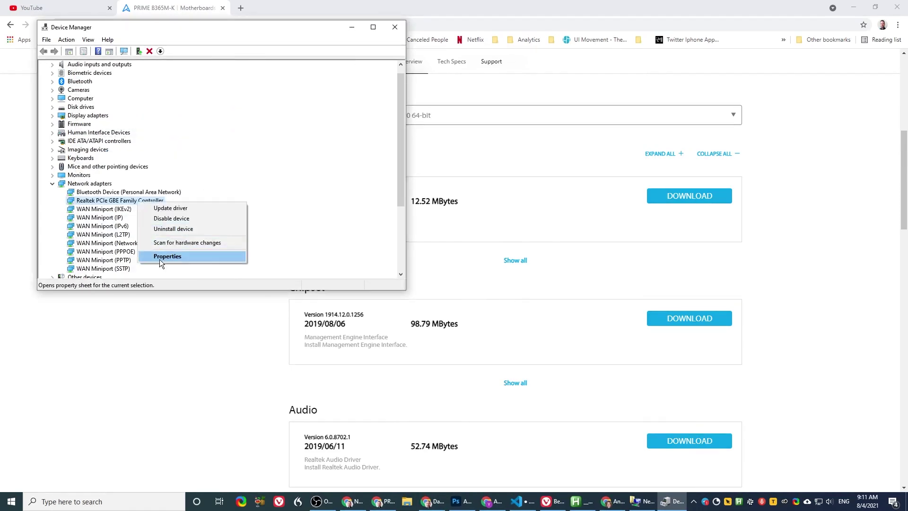
pyautogui.click(159, 260)
pyautogui.click(261, 75)
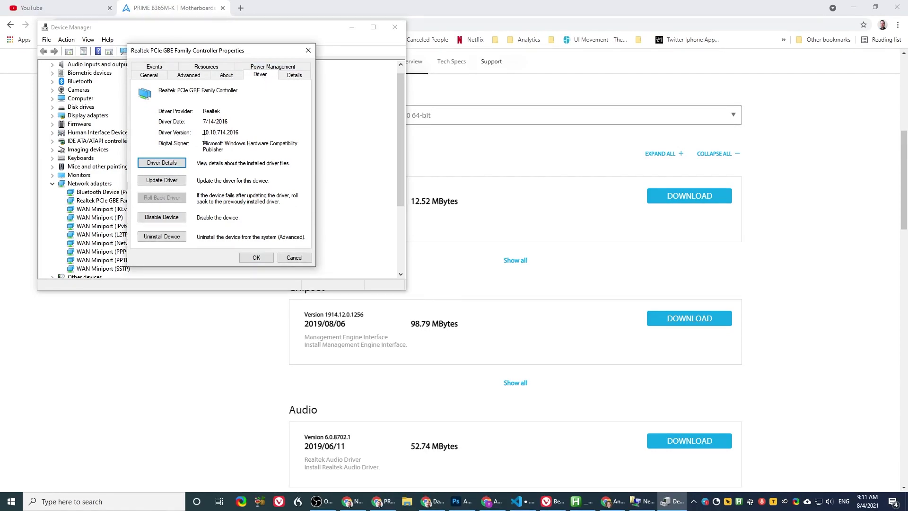
pyautogui.moveTo(214, 121); pyautogui.dragTo(228, 121)
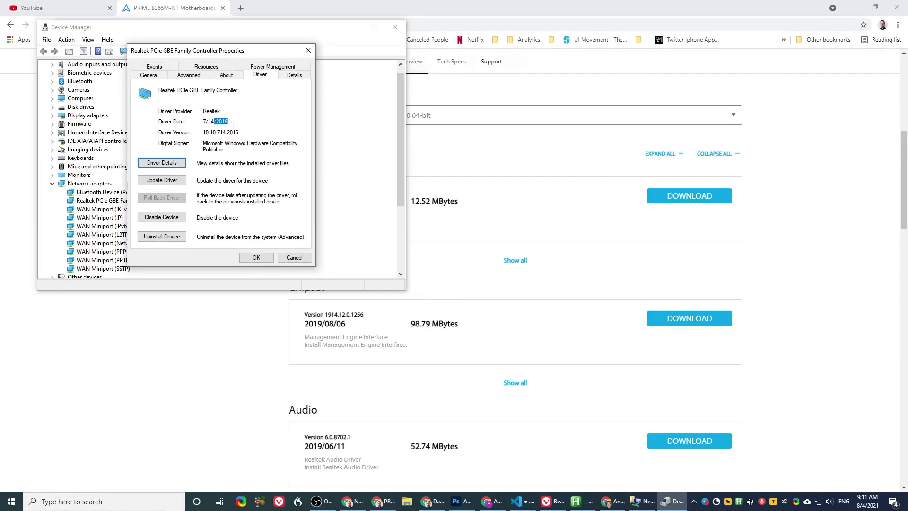
pyautogui.click(443, 262)
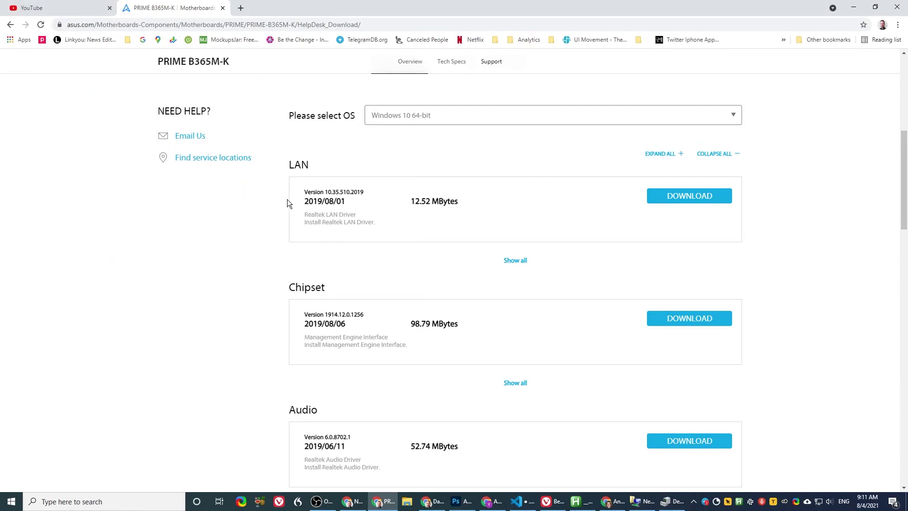
# - Download the 2019/08/01 Realtek LAN driver, version 10.35.510.2019, from the ASUS support page
pyautogui.moveTo(305, 201); pyautogui.dragTo(326, 202)
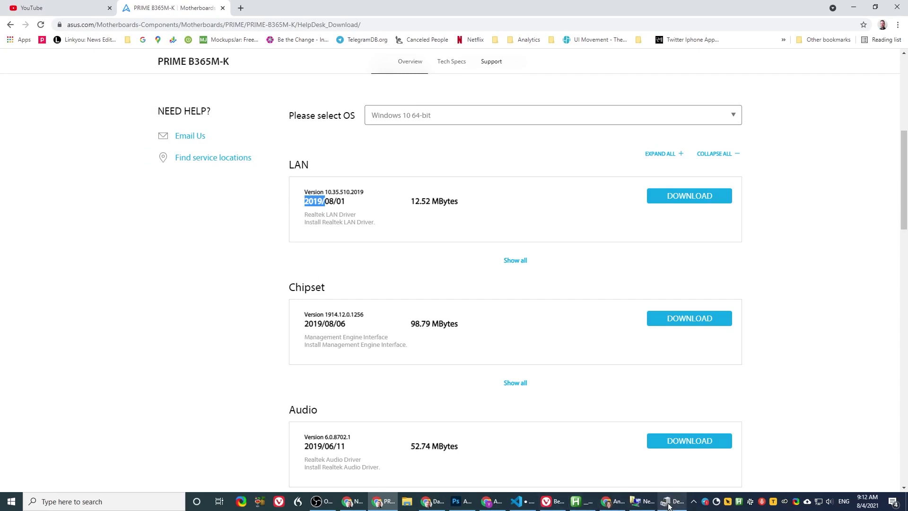
pyautogui.click(696, 201)
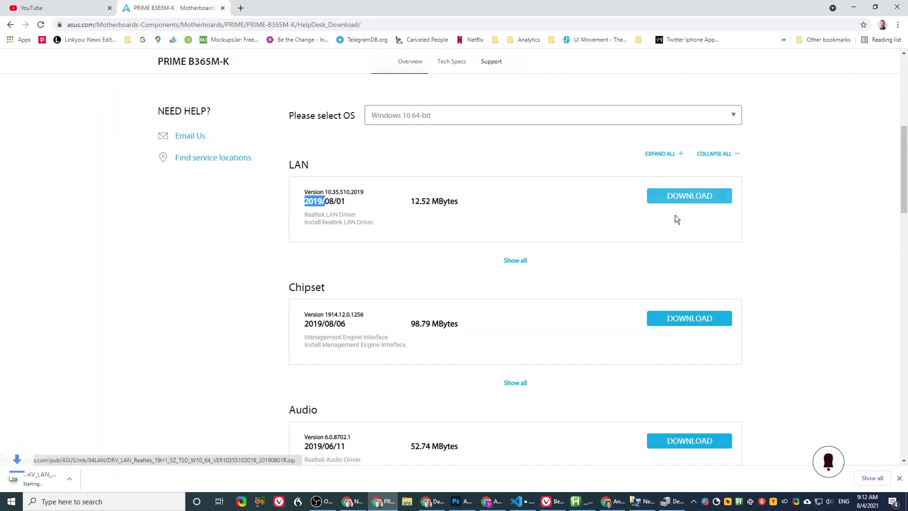
pyautogui.click(296, 225)
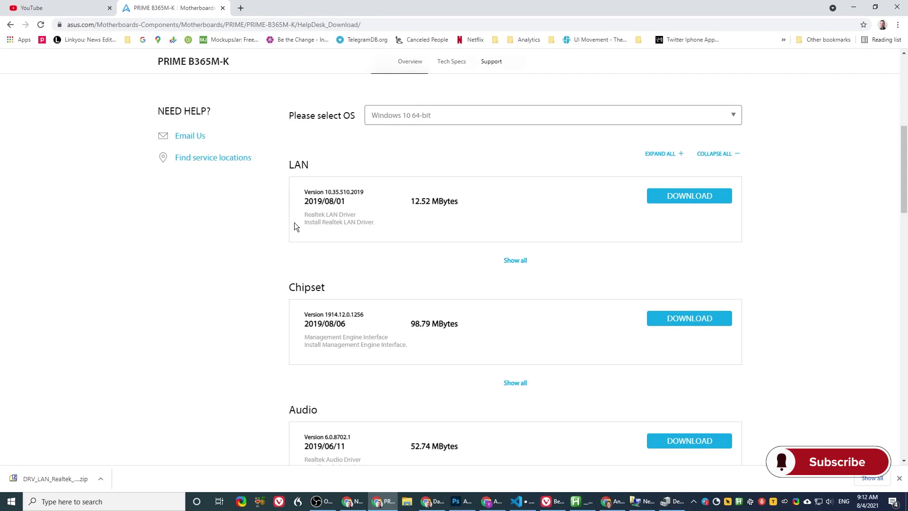
# - Minimize Chrome and close the adapter Properties and Device Manager windows
pyautogui.click(851, 6)
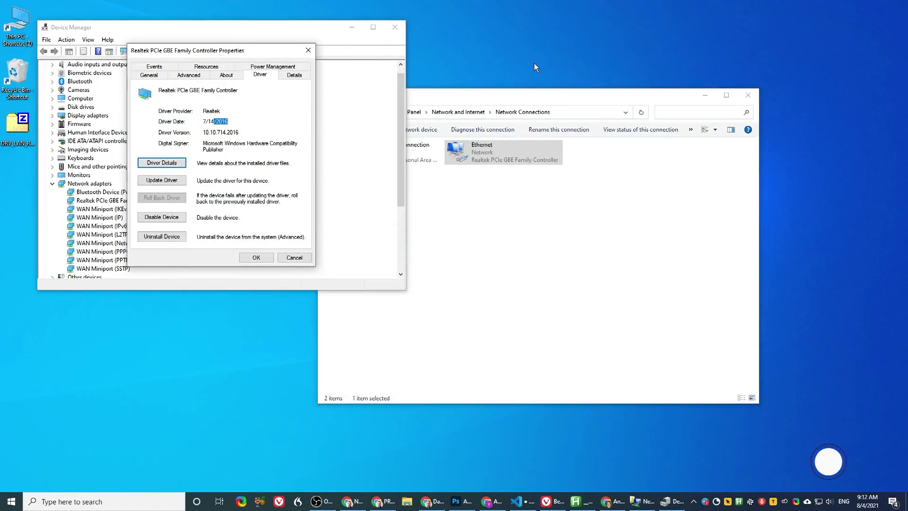
pyautogui.click(308, 50)
pyautogui.click(394, 27)
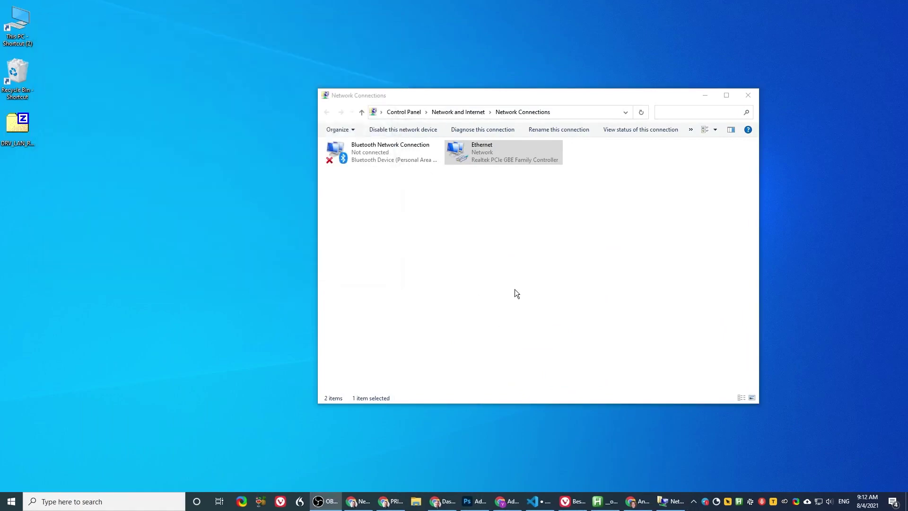
pyautogui.click(546, 198)
# - Extract the DRV_LAN zip into its own folder with 7-Zip and select its setup application
pyautogui.click(18, 128)
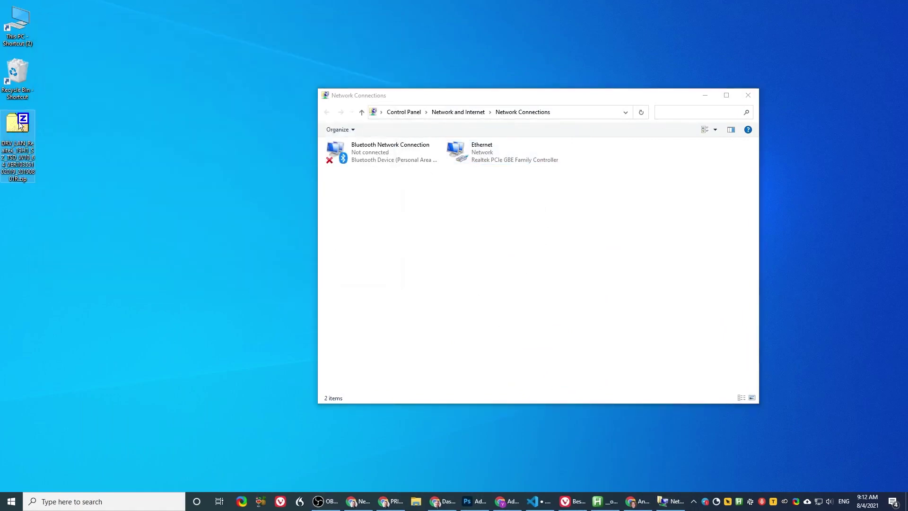
pyautogui.rightClick(5, 125)
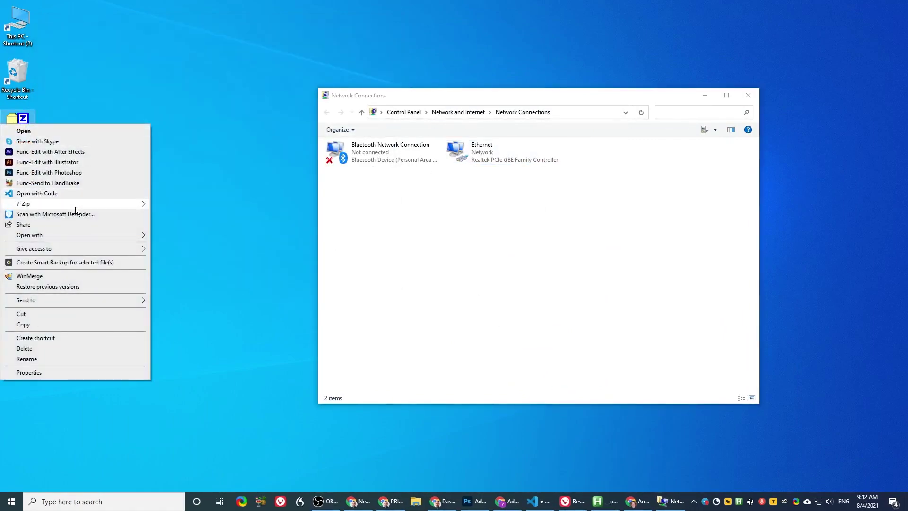
pyautogui.moveTo(75, 206)
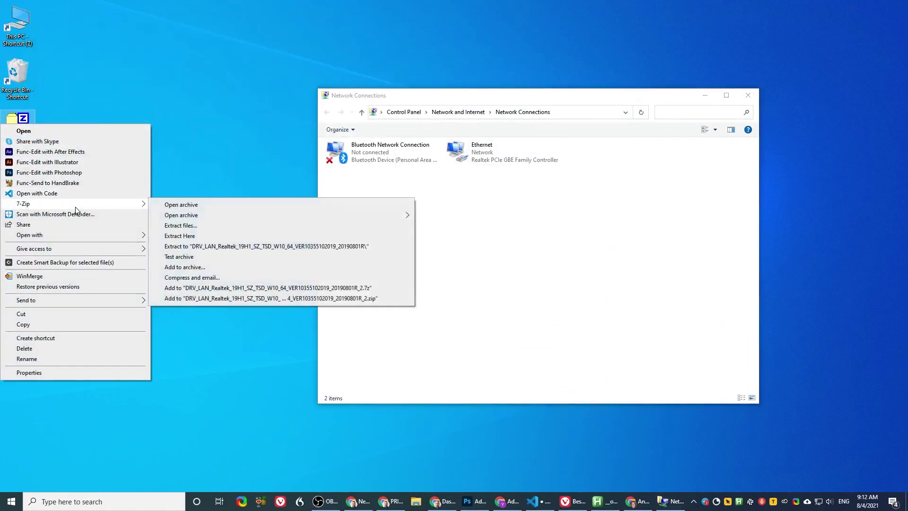
pyautogui.click(211, 246)
pyautogui.doubleClick(23, 184)
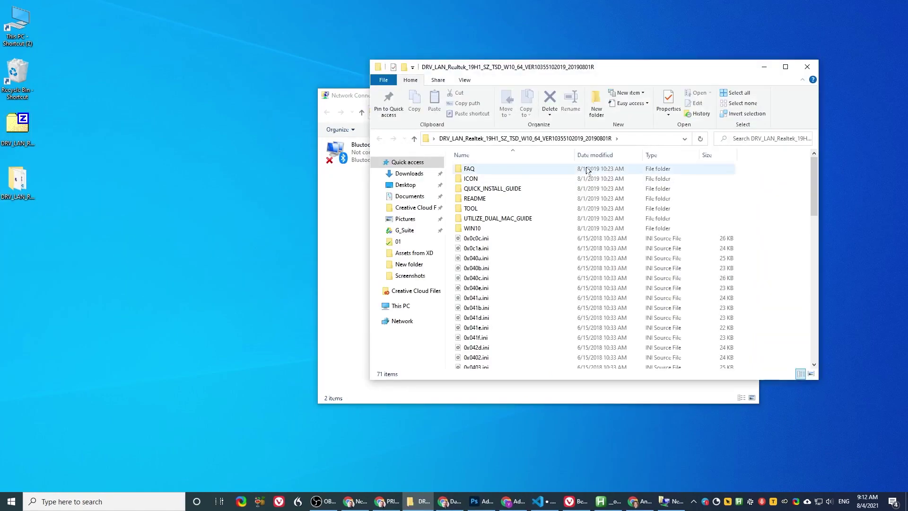
pyautogui.scroll(-17, 540, 192)
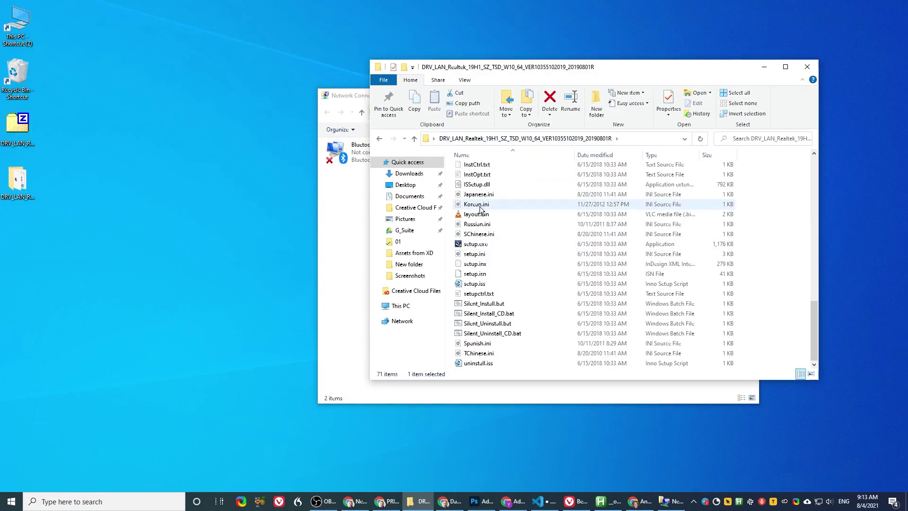
pyautogui.click(479, 233)
pyautogui.click(476, 244)
# - Run setup.exe and complete a Repair of the Realtek Ethernet driver through Maintenance Complete
pyautogui.doubleClick(476, 245)
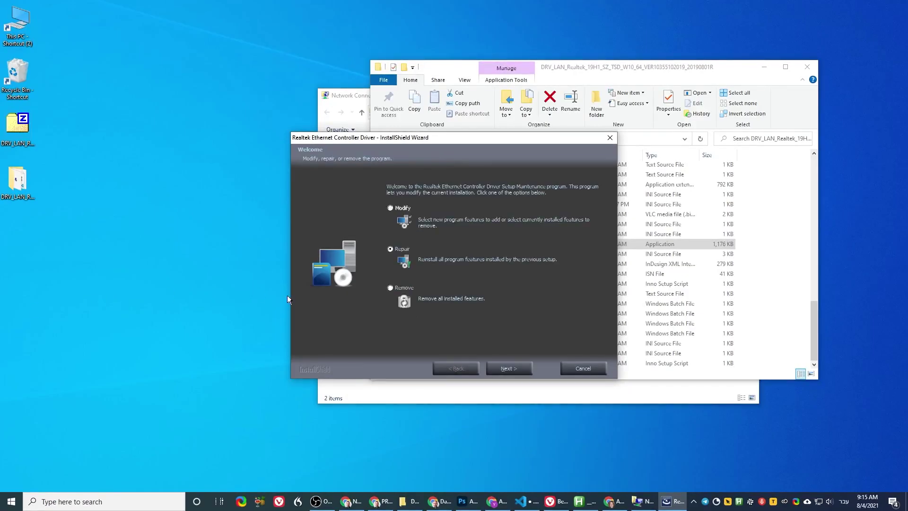
pyautogui.click(505, 370)
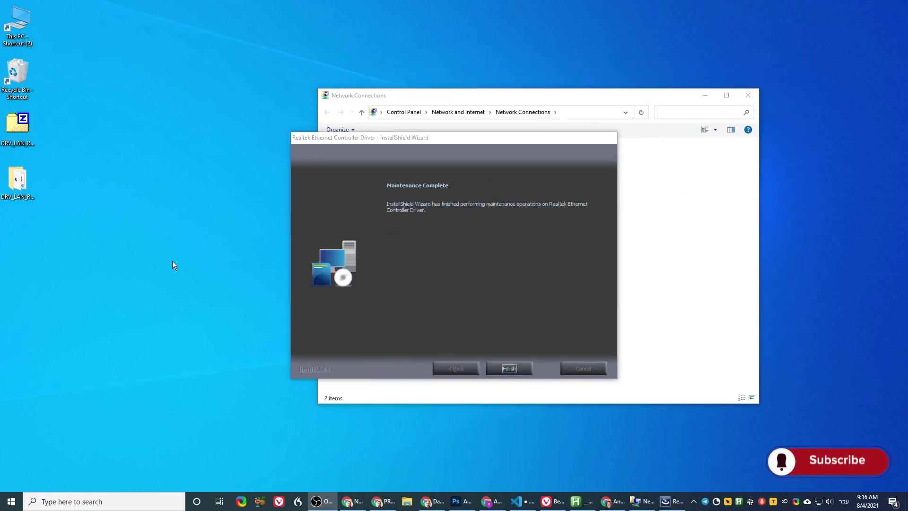
pyautogui.click(510, 367)
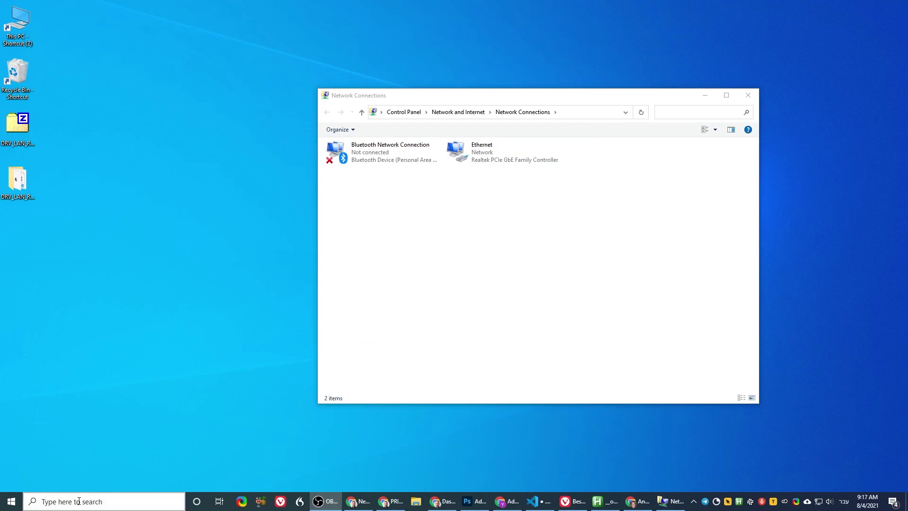
# - Clear the leftover search query, switch input to English, and launch Device Manager via 'dev'
pyautogui.click(80, 501)
pyautogui.write('גבר מתחיל עם בחורה')
pyautogui.hotkey('ctrl', 'a')
pyautogui.press('BackSpace')
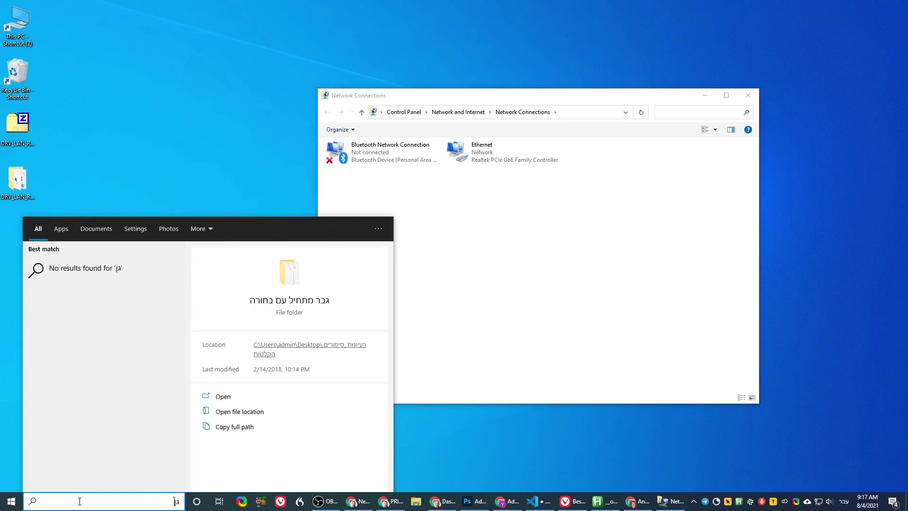
pyautogui.hotkey('alt', 'shift')
pyautogui.write('dev')
pyautogui.press('Return')
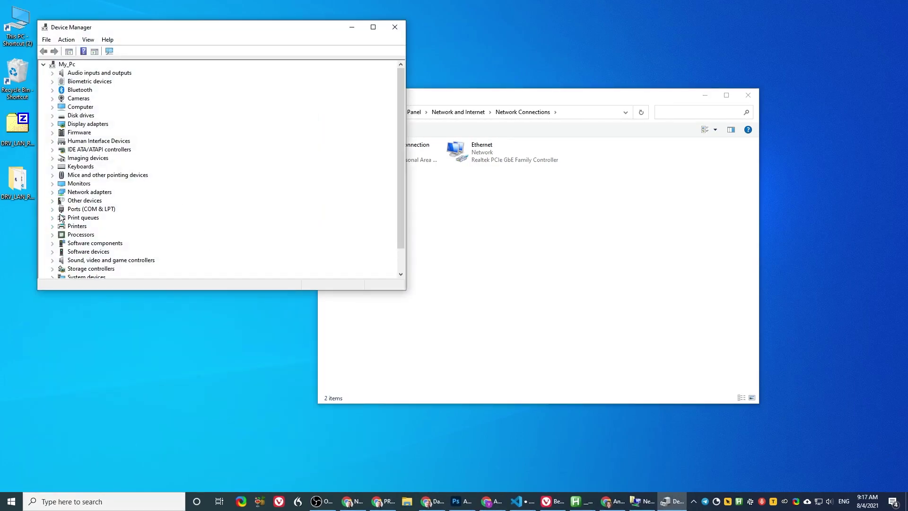
# - Check the Realtek PCIe GbE Driver tab: version 10.35.510.2019 dated 5/10/2019
pyautogui.click(53, 191)
pyautogui.click(92, 201)
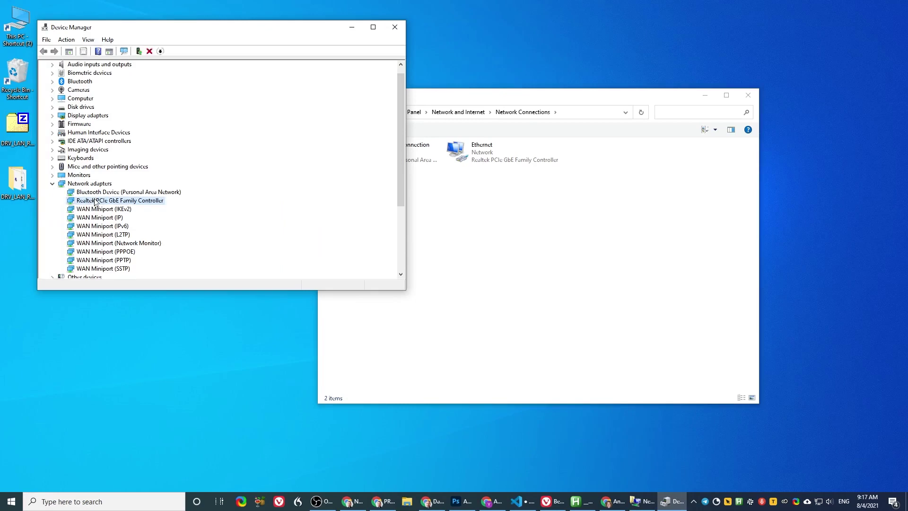
pyautogui.rightClick(92, 201)
pyautogui.click(113, 255)
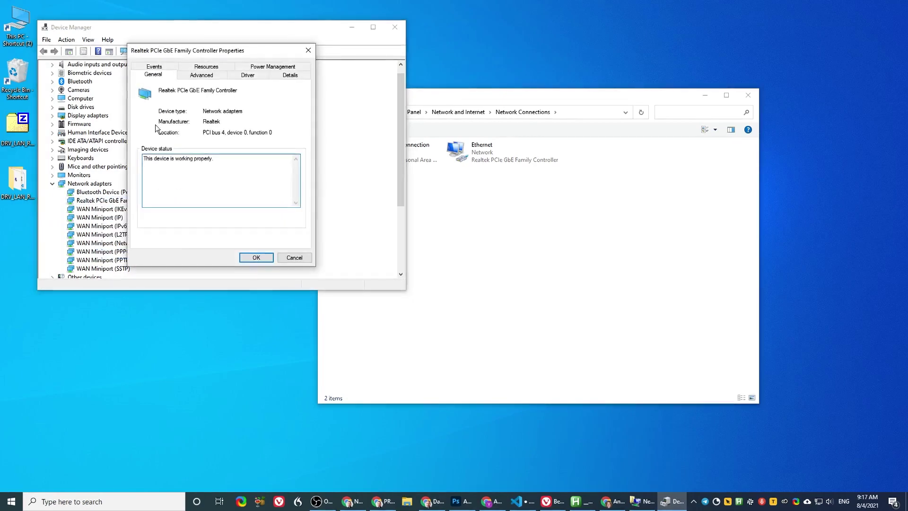
pyautogui.click(254, 74)
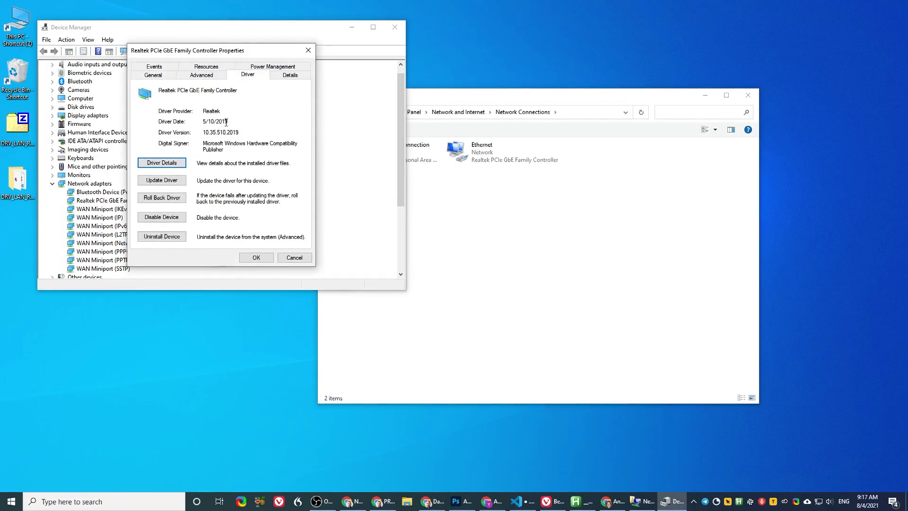
pyautogui.click(247, 257)
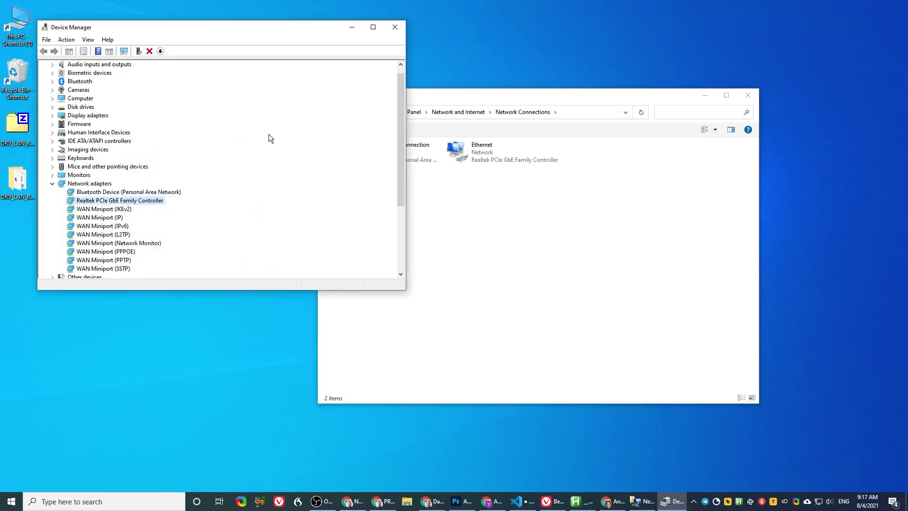